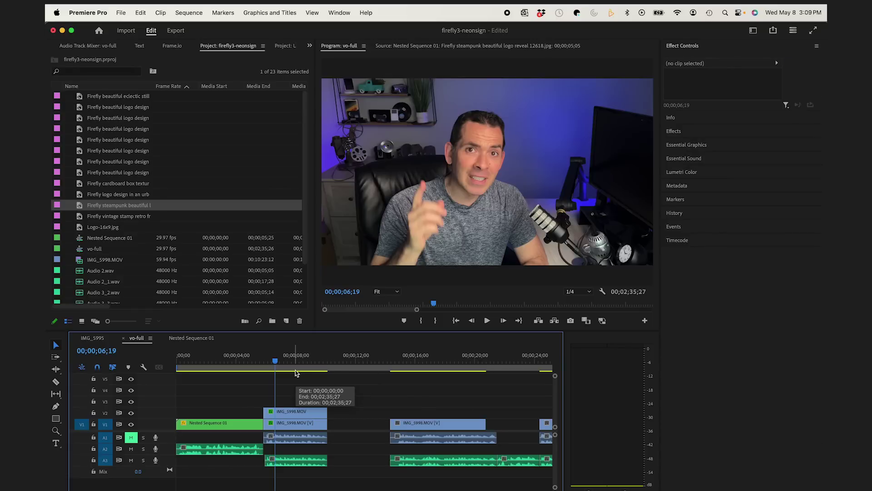
Export the frame at 00;00;07;12 as a TIFF still and bring it up in Photoshop
key("space")
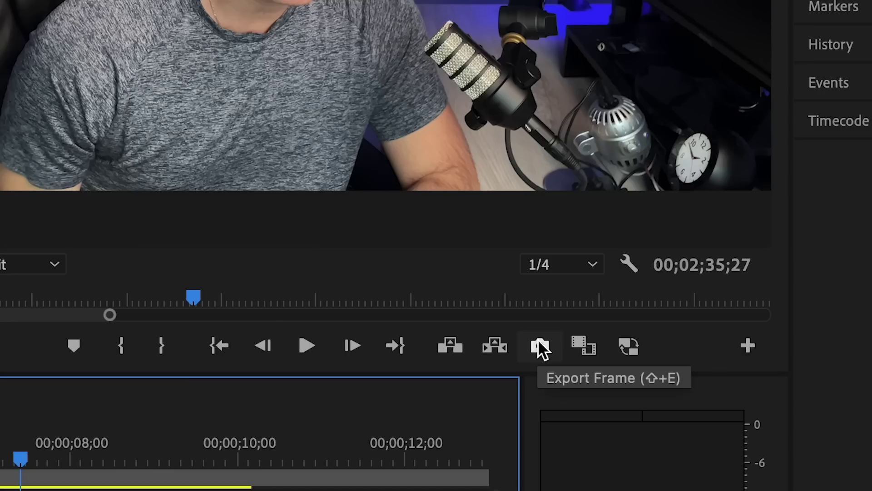
left_click(539, 352)
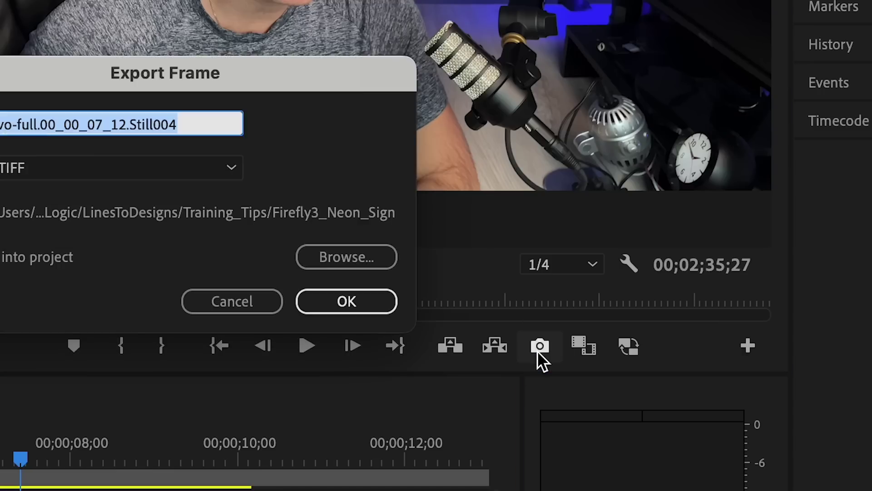
left_click(57, 169)
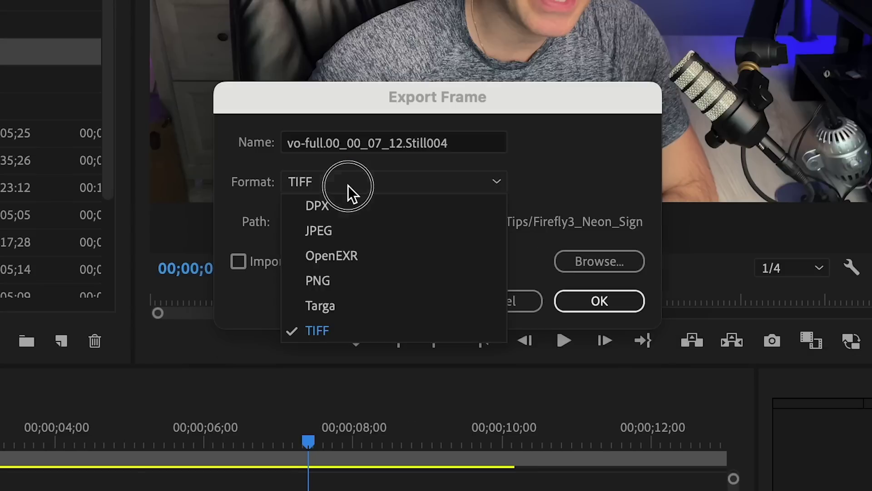
left_click(337, 330)
left_click(597, 301)
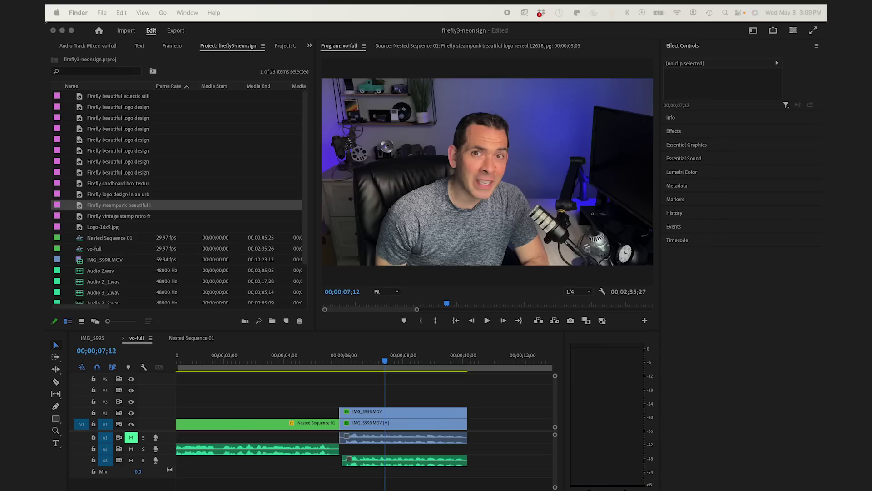
key("super+Tab")
key("super+equal")
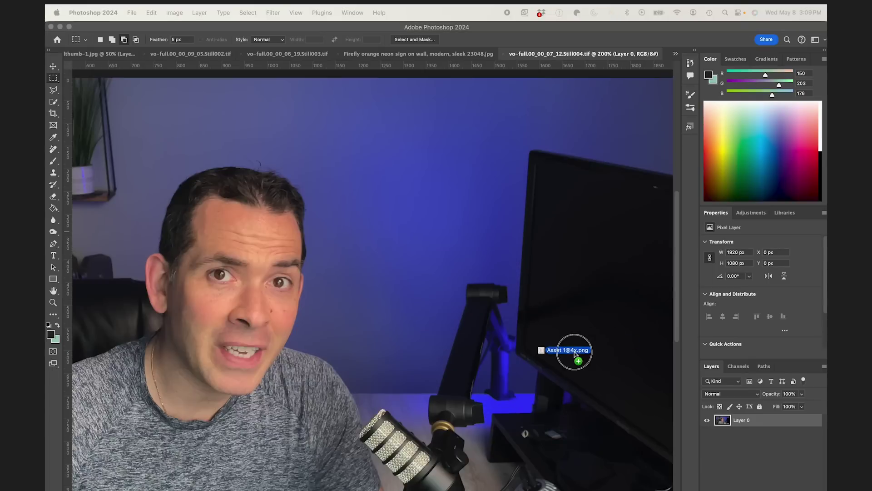
left_click_drag(575, 353, 426, 307)
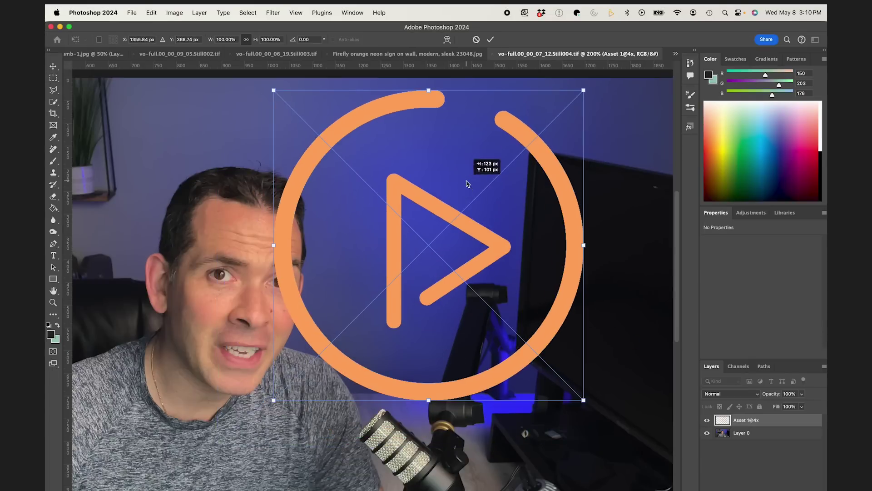
type("50")
key("Return")
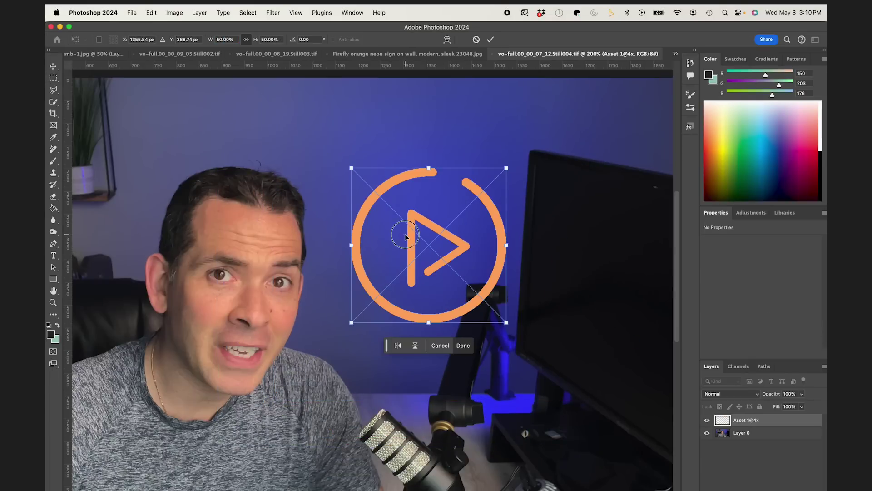
left_click_drag(406, 237, 387, 174)
left_click_drag(213, 41, 207, 41)
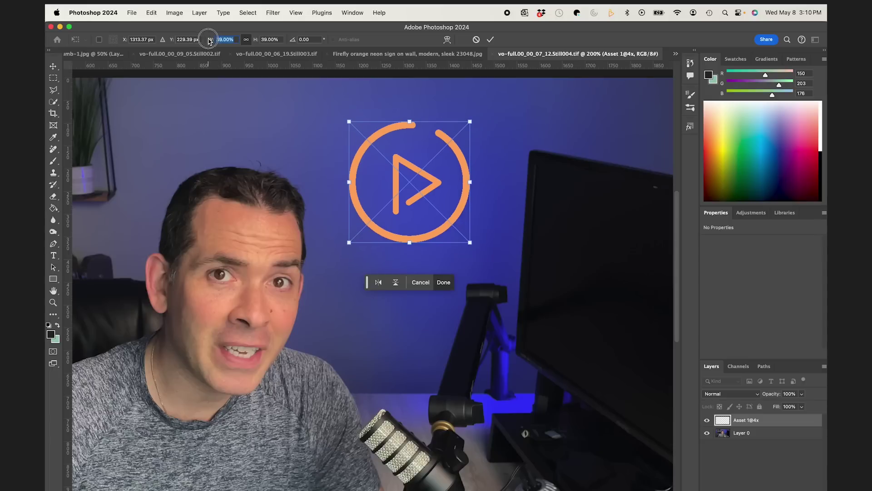
left_click_drag(463, 227, 457, 218)
key("Return")
Capture a region screenshot of the wall area around the logo
key("m")
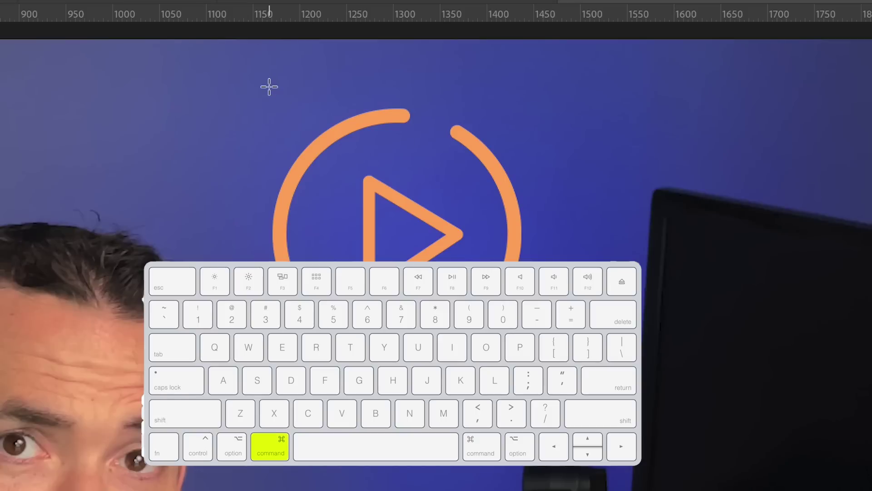
key("super+shift+4")
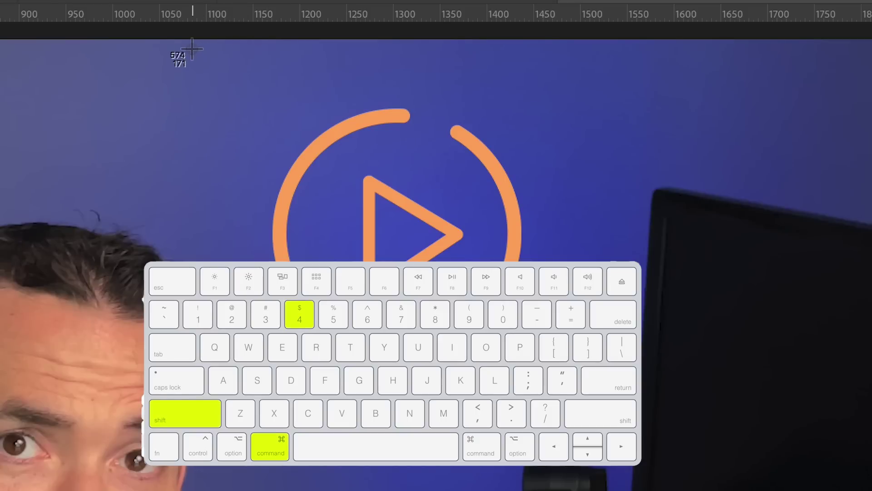
left_click_drag(190, 48, 619, 415)
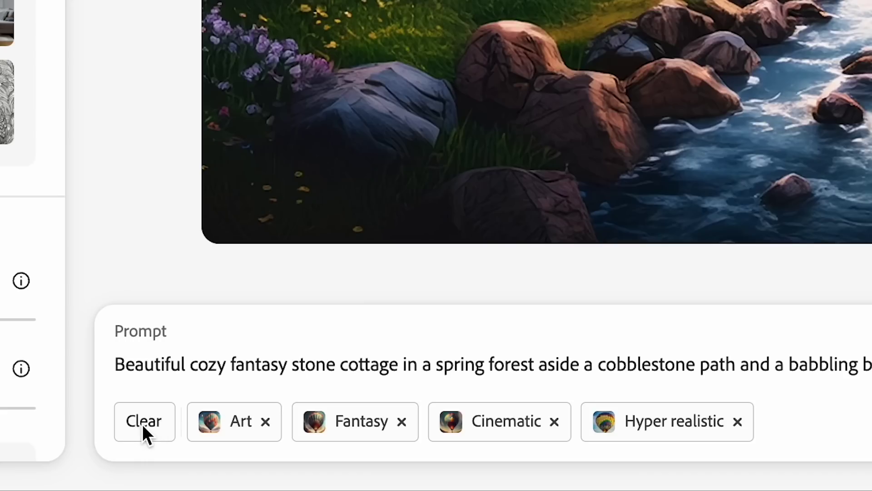
Clear the old style tags and delete the previous prompt text
left_click(143, 424)
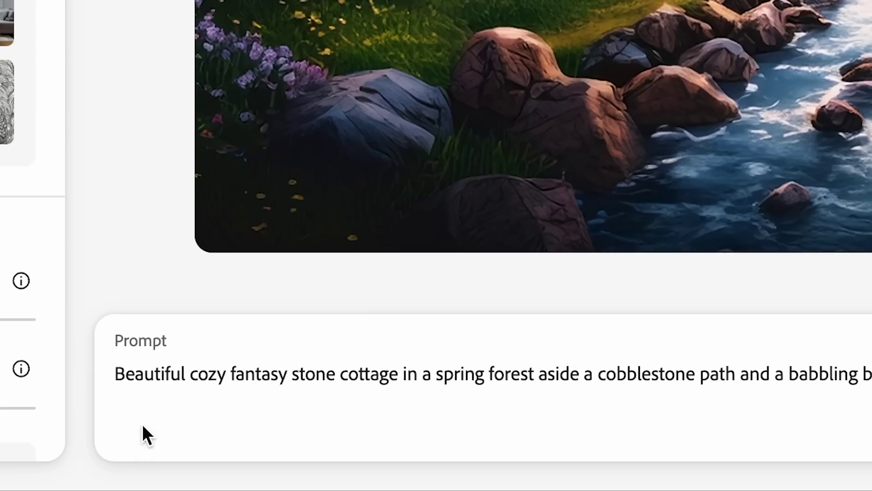
triple_click(187, 379)
key("BackSpace")
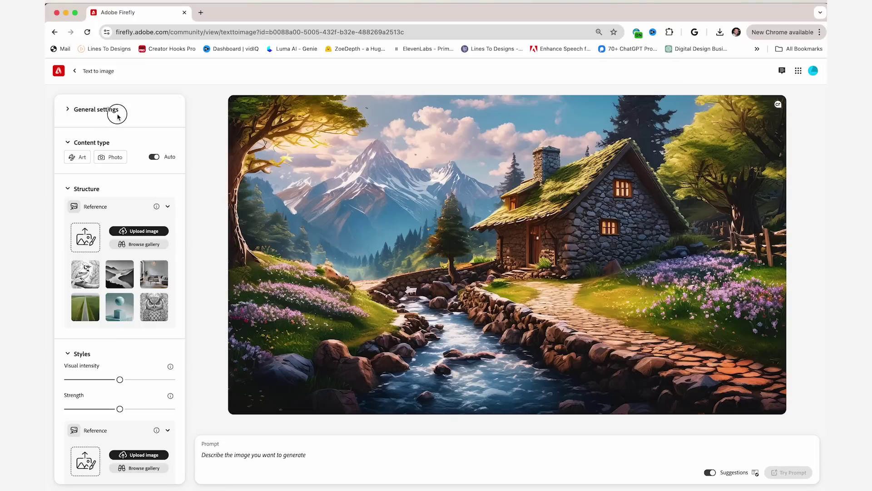
Keep Firefly Image 3 and Widescreen (16:9), and set the content type to Photo
left_click(117, 116)
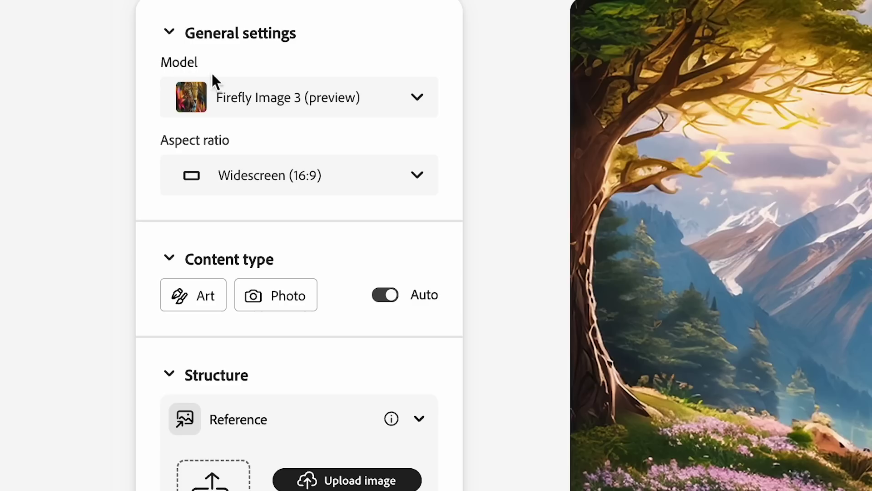
left_click(107, 134)
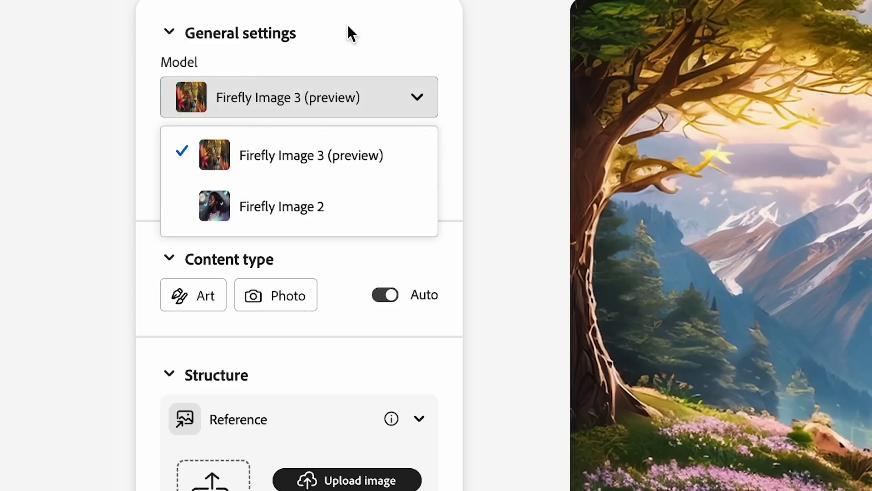
left_click(347, 27)
left_click(203, 40)
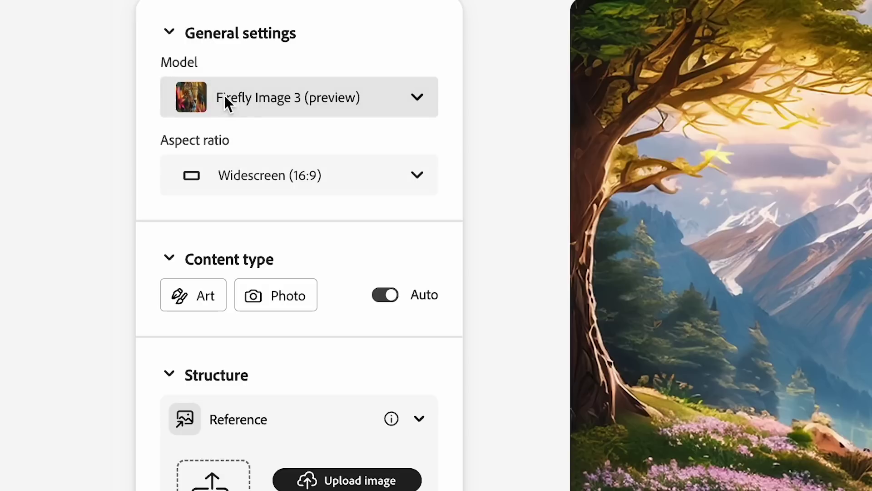
left_click(278, 170)
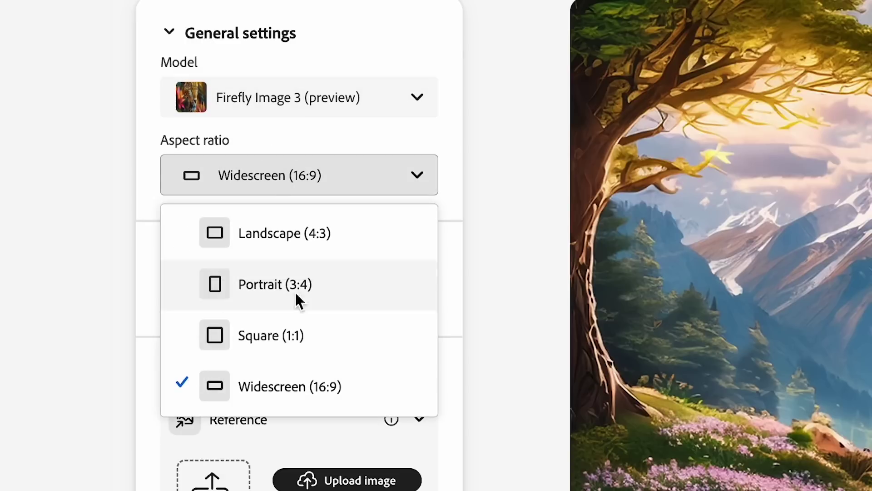
left_click(287, 382)
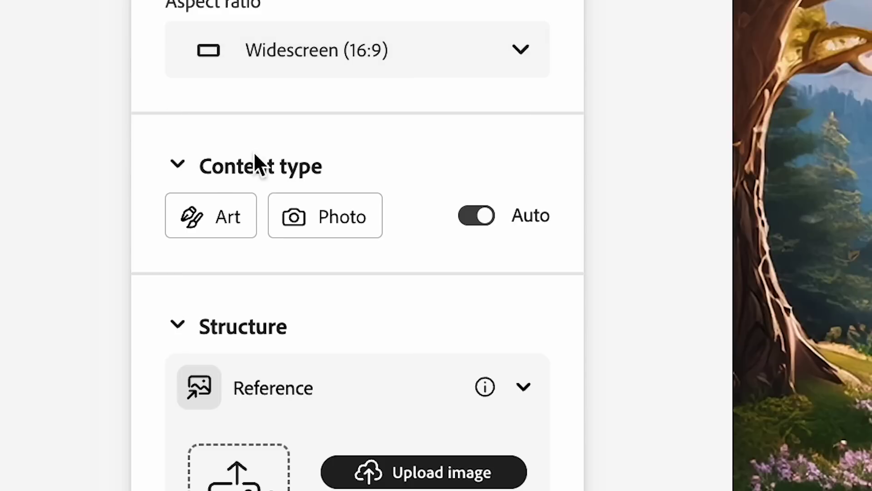
left_click(325, 213)
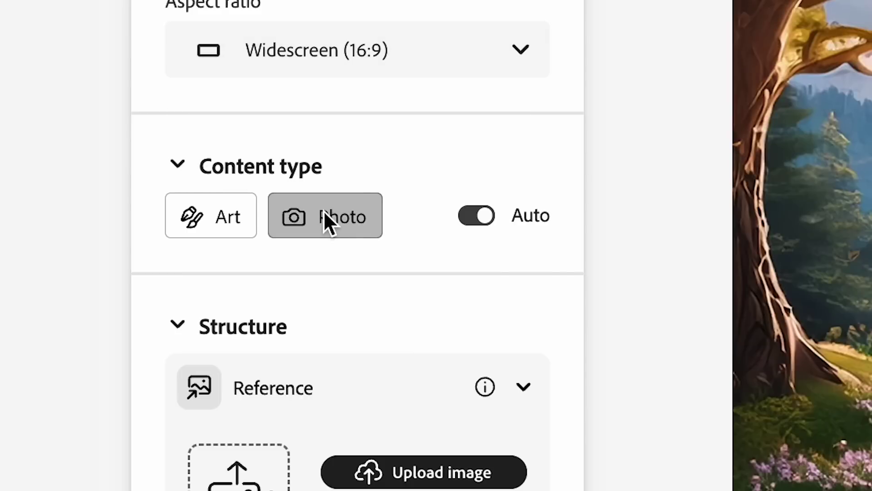
scroll(379, 145, "down", 5)
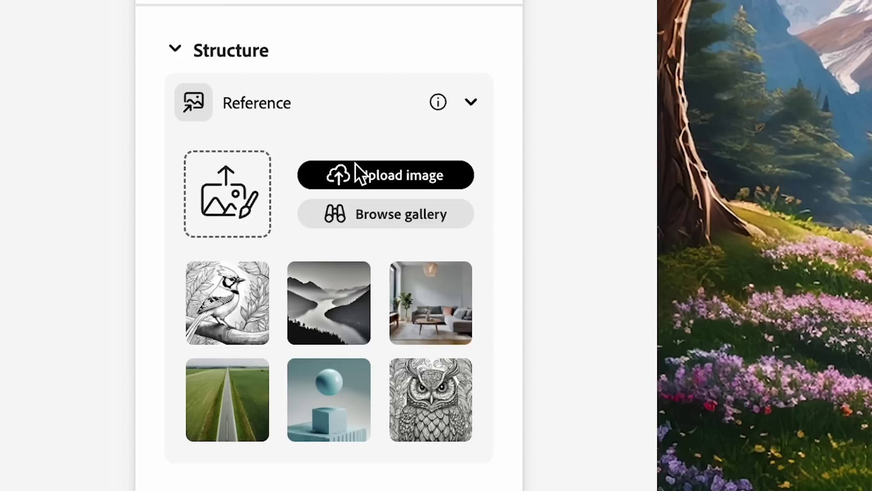
Load the latest logo screenshot as the structure reference with strength at maximum
left_click(426, 178)
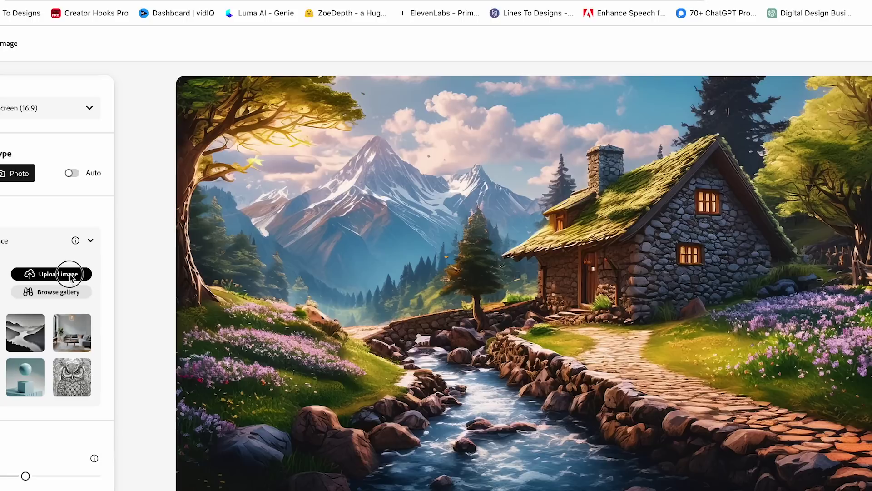
left_click(222, 210)
key("space")
key("space")
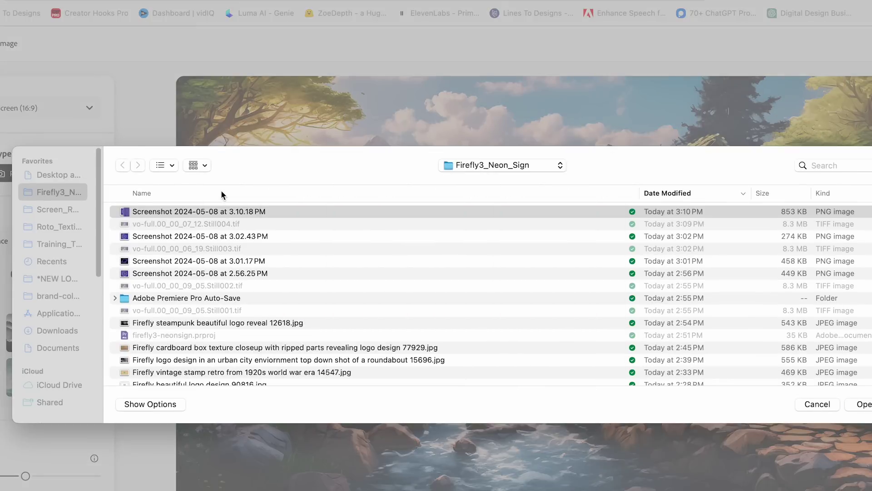
key("Return")
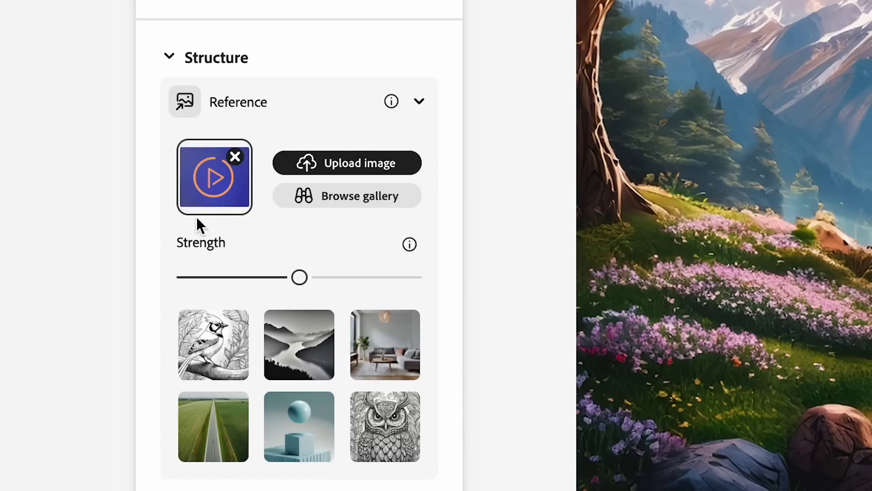
left_click_drag(293, 279, 549, 300)
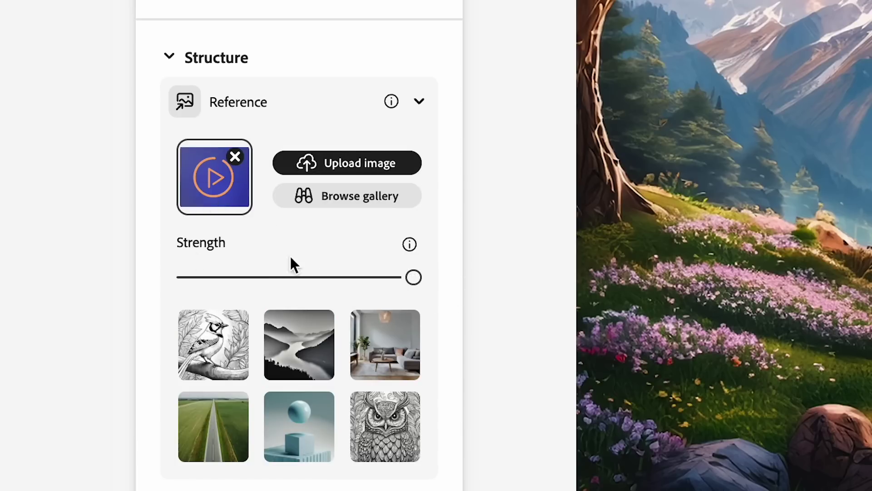
scroll(290, 258, "down", 10)
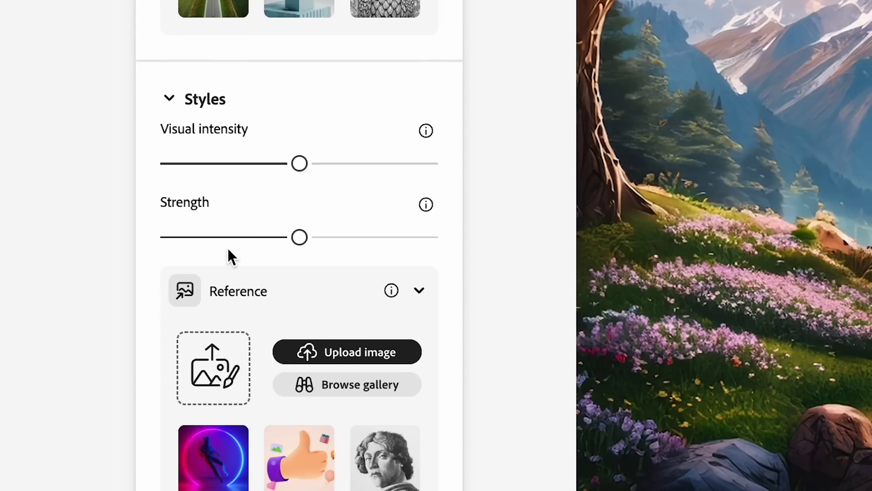
Load the neon lightbulb screenshot as the style reference
scroll(228, 171, "up", 5)
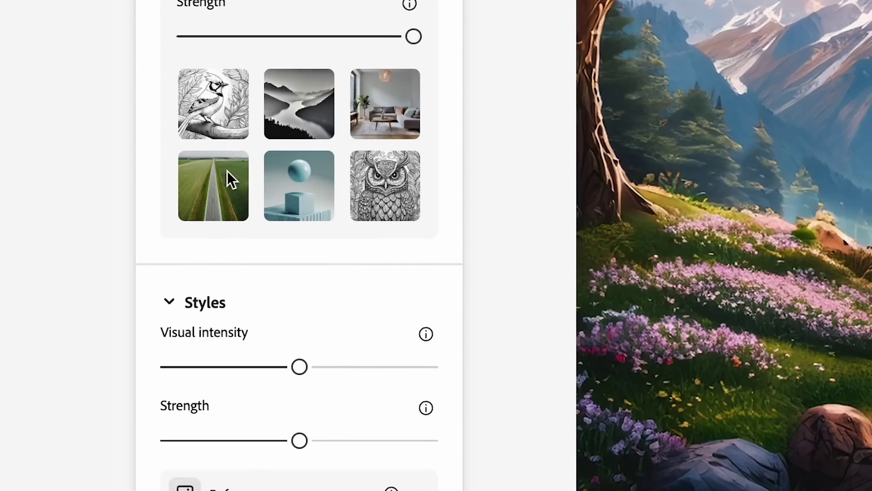
scroll(220, 321, "down", 6)
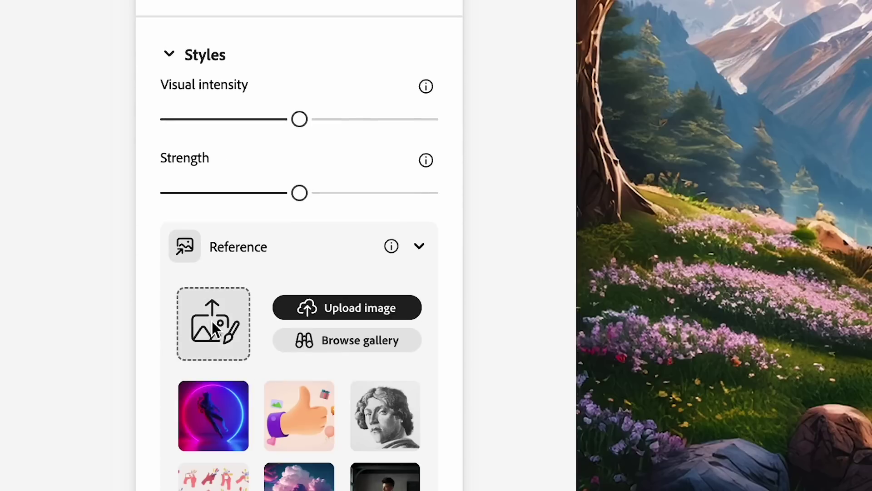
left_click(214, 326)
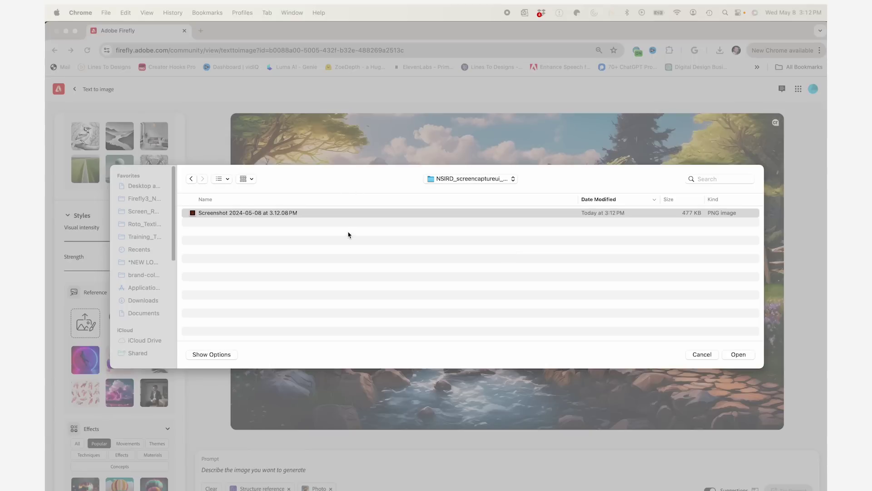
key("space")
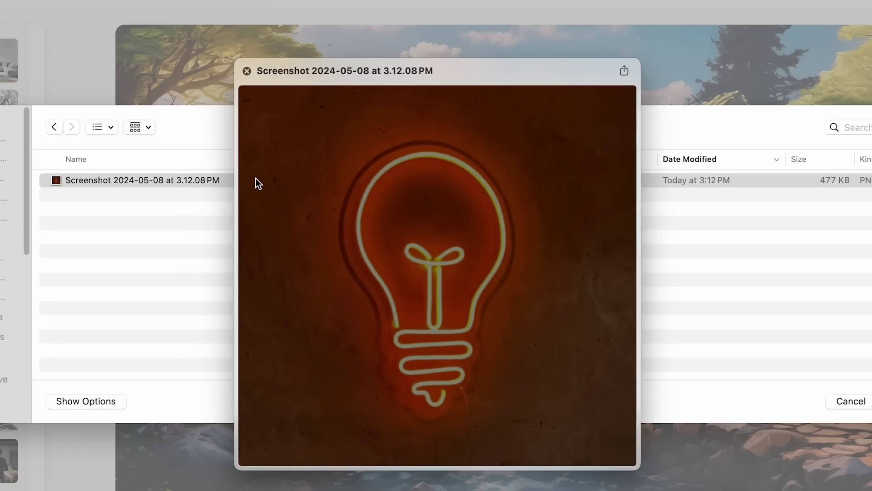
key("Return")
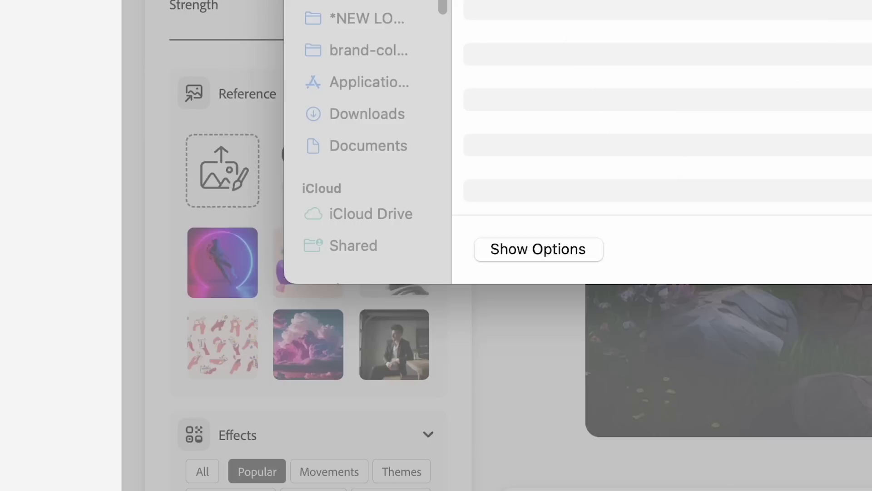
Review the 'orange glowing neon light on wall' results and remove the lightbulb reference
scroll(330, 125, "up", 1)
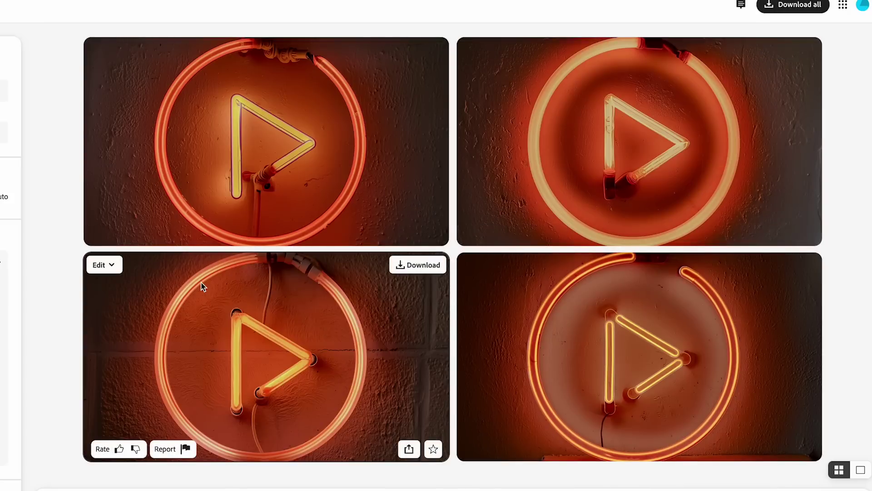
mouse_move(396, 302)
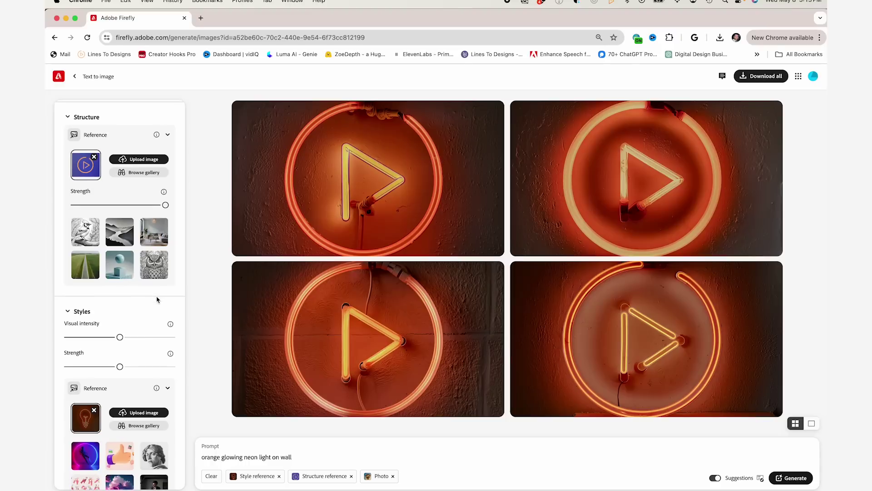
scroll(152, 293, "down", 5)
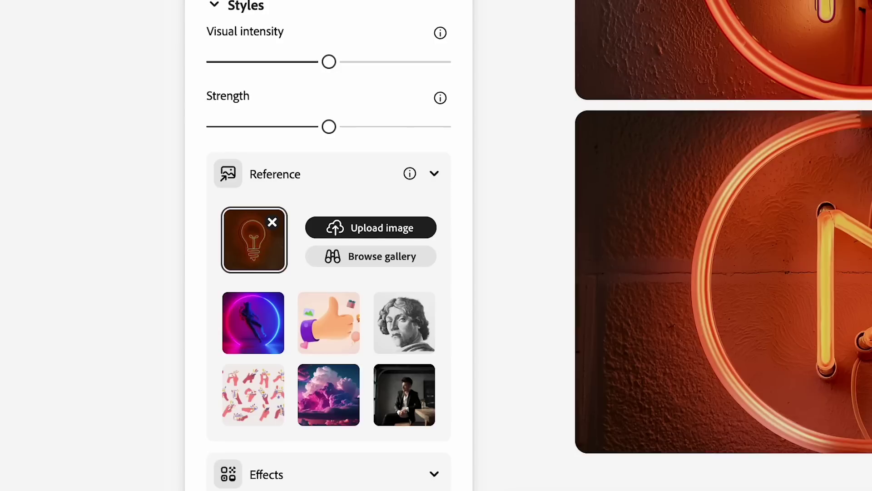
left_click(272, 222)
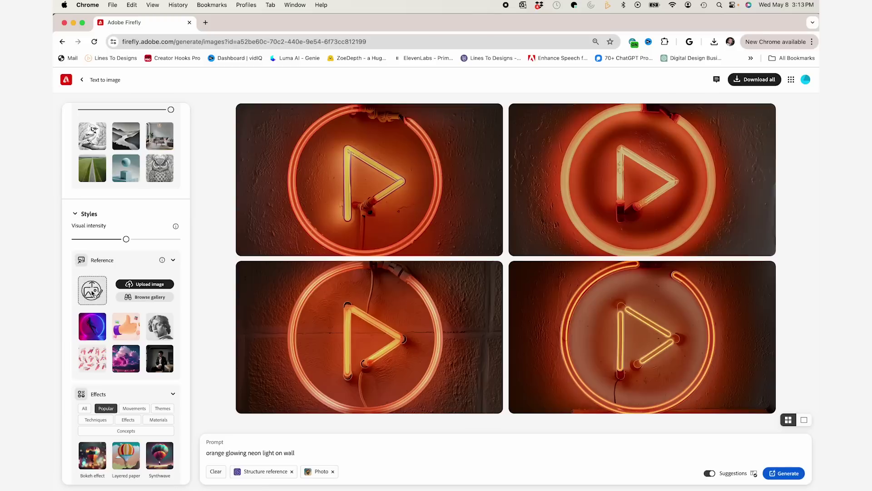
Use the play-button logo screenshot as style reference and generate new neon signs
left_click(253, 182)
key("space")
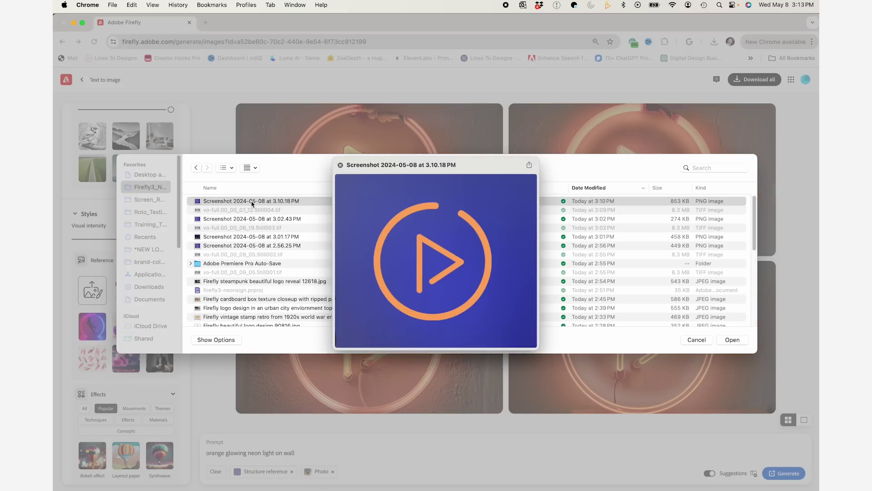
double_click(257, 204)
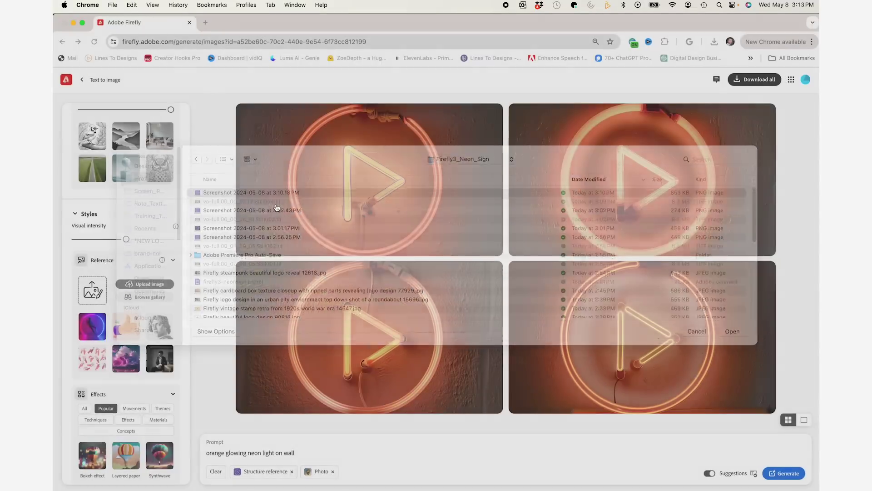
scroll(93, 304, "up", 3)
scroll(94, 304, "down", 5)
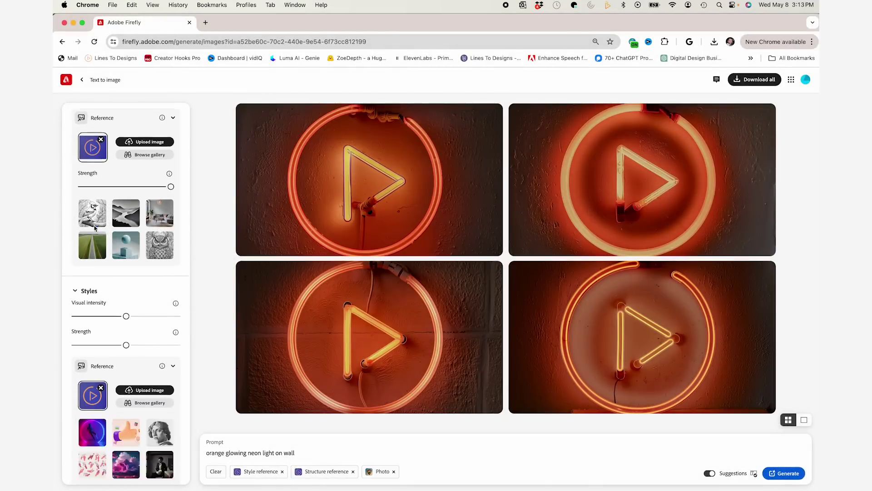
left_click(783, 473)
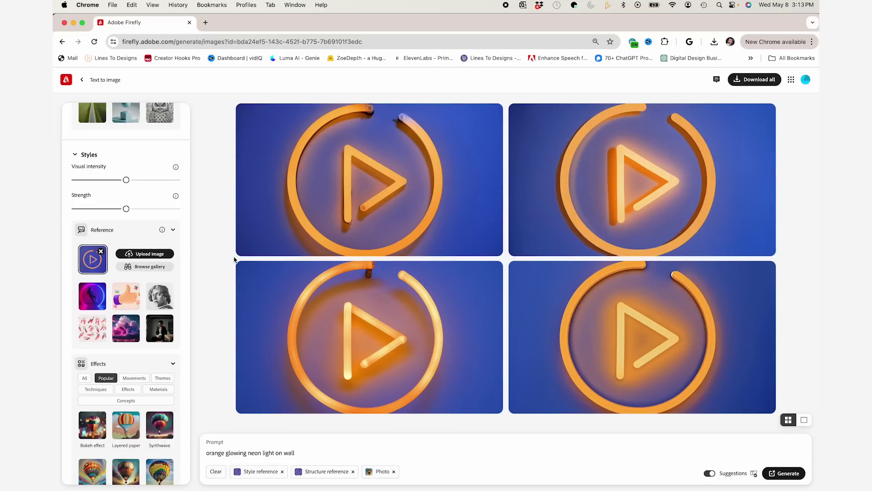
Download the top-left neon sign result and open it in Photoshop
left_click(380, 207)
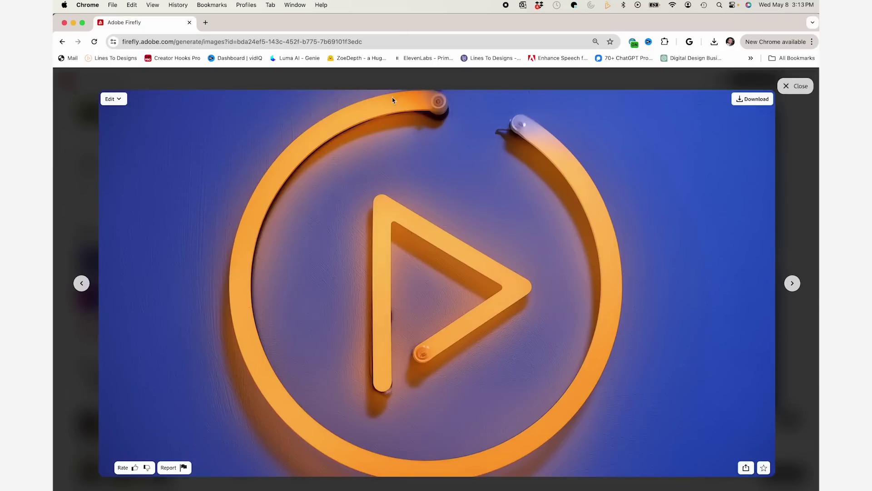
left_click(754, 98)
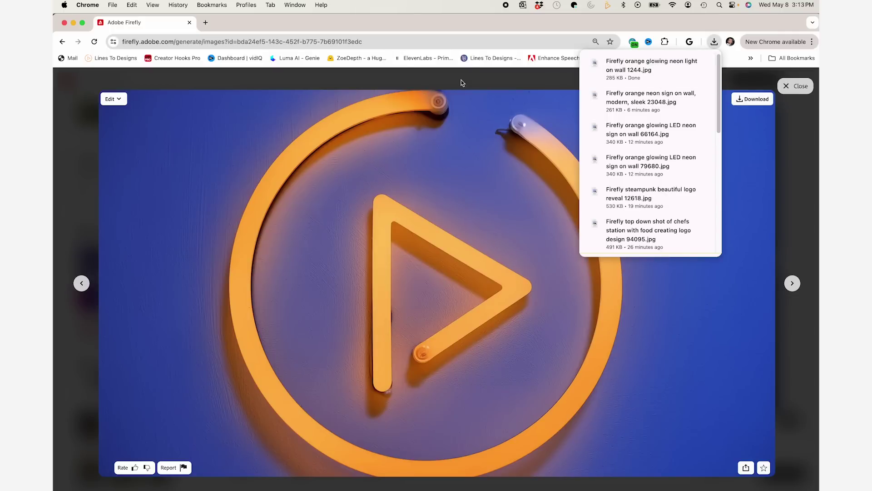
left_click(701, 62)
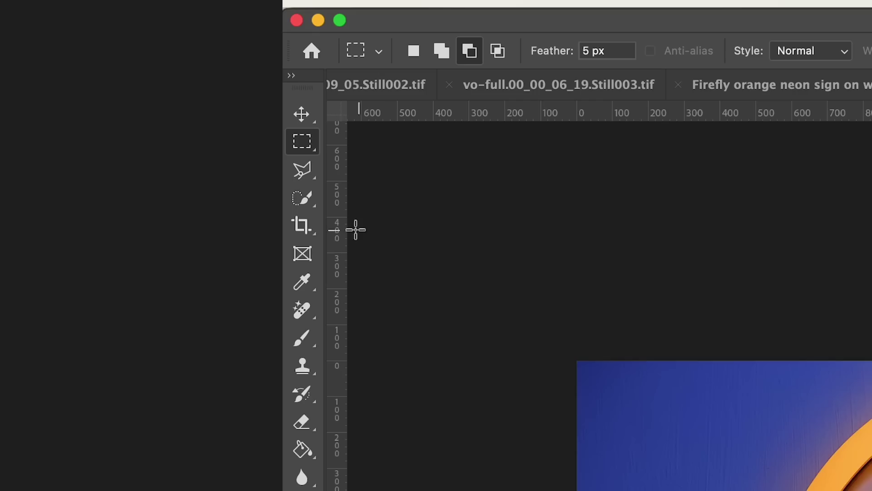
Generative Expand the neon sign image to a 16:9 crop, then select all
left_click(302, 227)
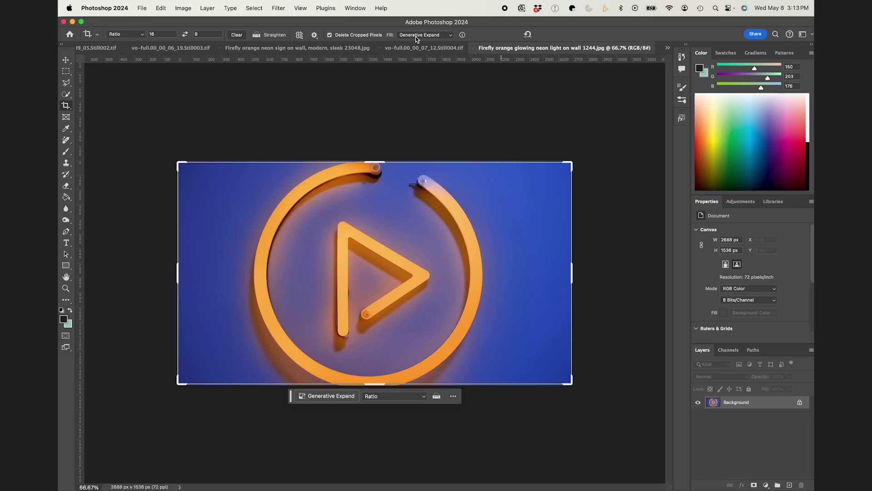
left_click(416, 37)
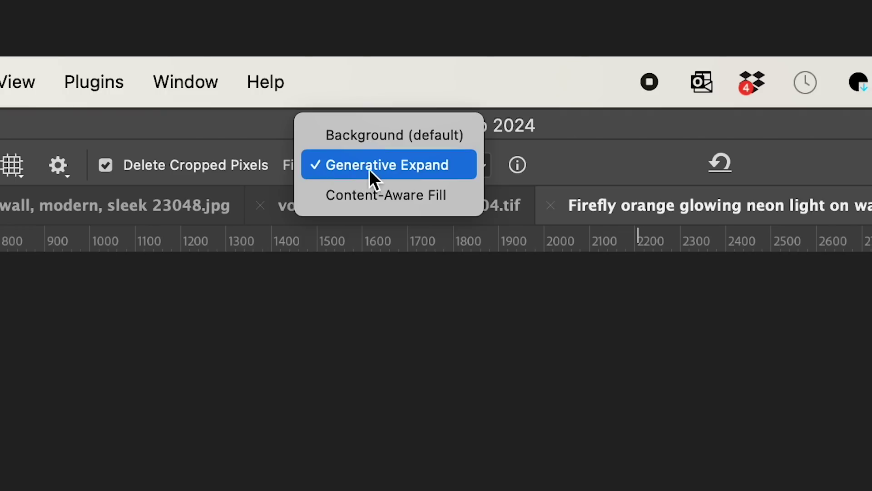
left_click(381, 167)
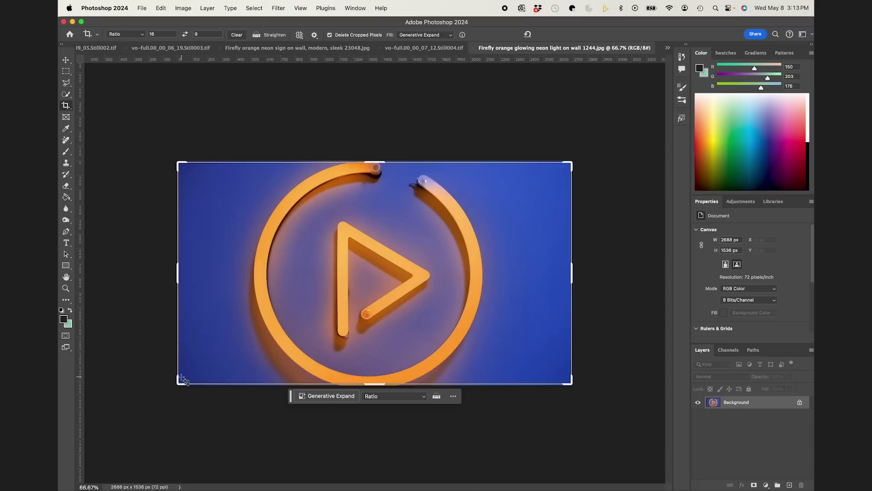
left_click_drag(178, 379, 156, 396)
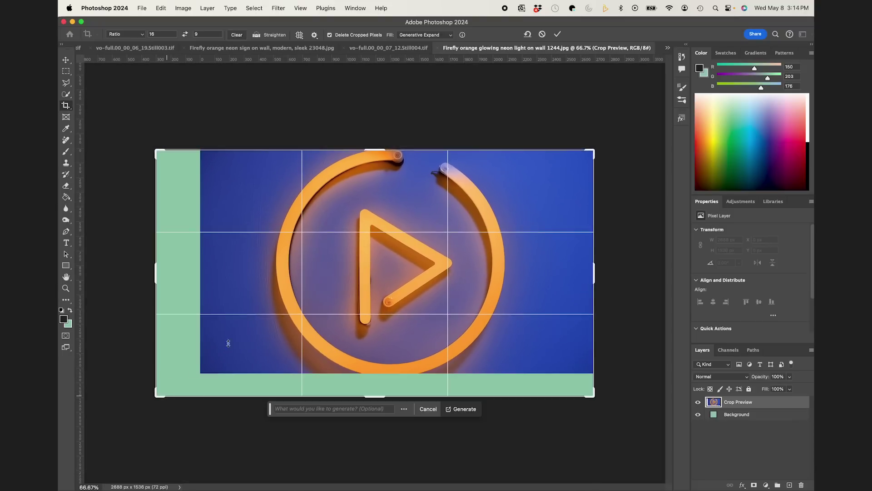
left_click_drag(274, 315, 271, 317)
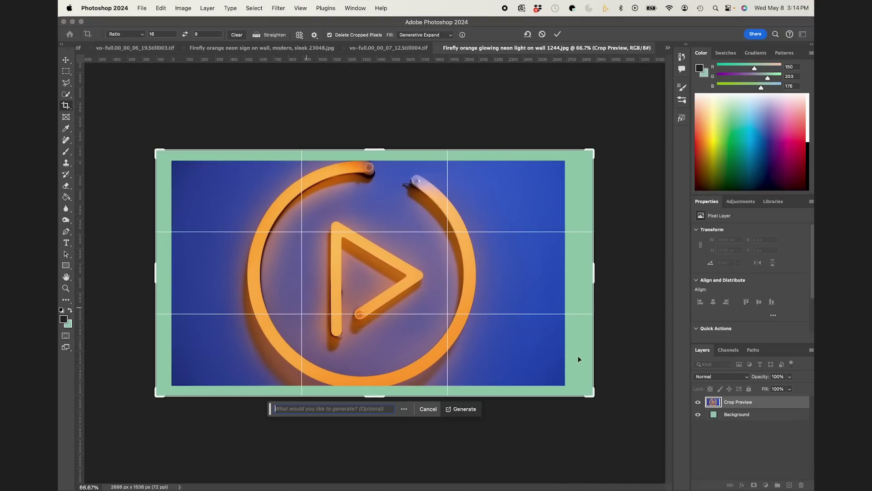
key("Return")
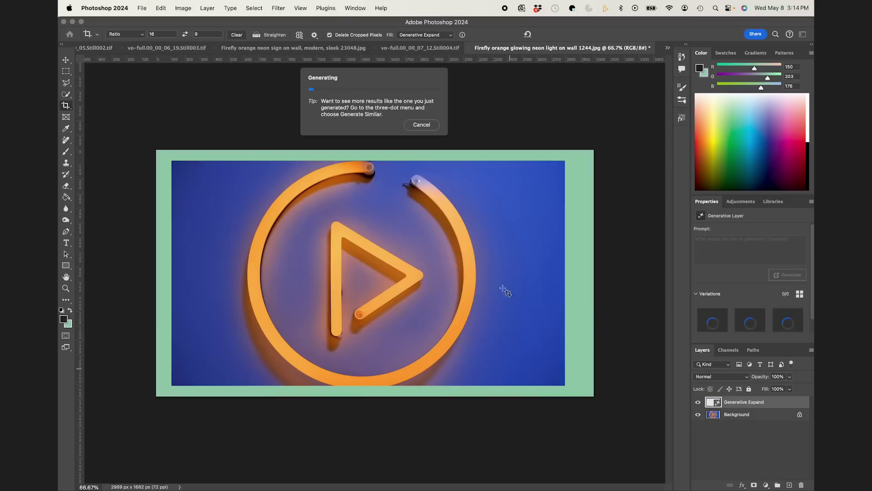
key("m")
key("super+a")
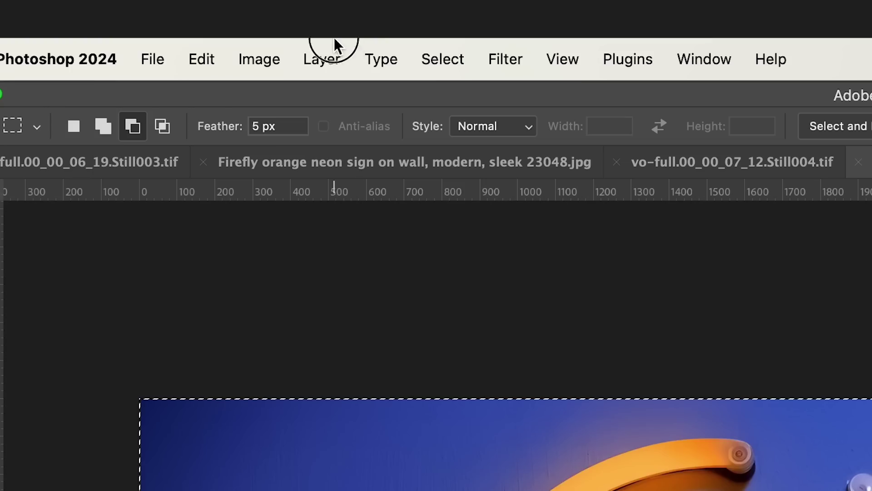
Merge the visible layers and paste the neon sign into the Still004 frame
left_click(210, 6)
left_click(233, 334)
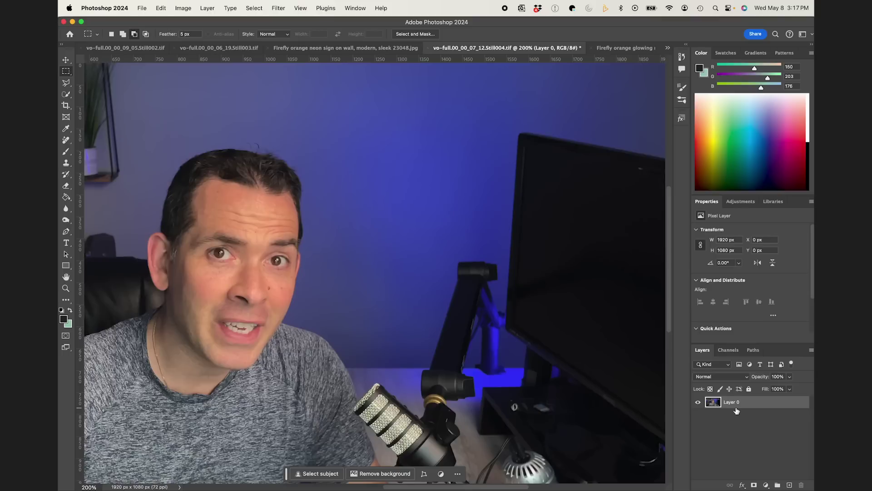
key("super+v")
Scale the sign to 21% and position it on the upper wall above the monitor
key("super+minus")
key("super+minus")
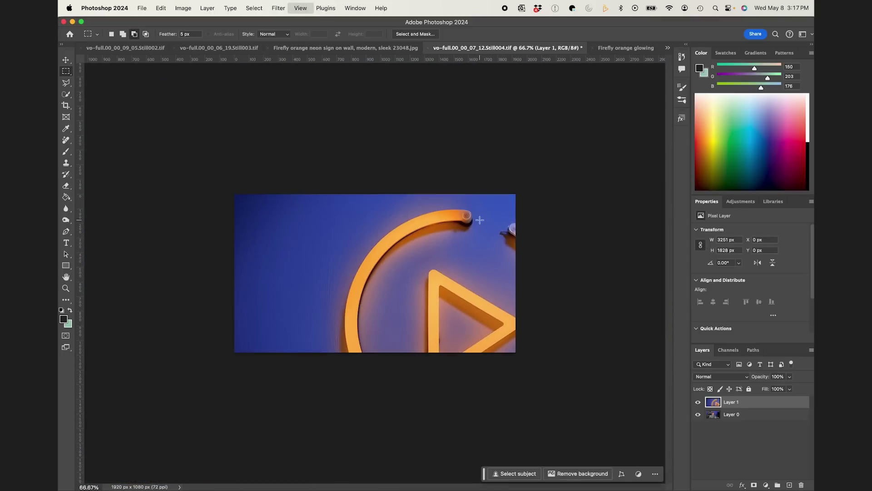
key("super+t")
left_click_drag(429, 159, 350, 156)
type("21")
key("Return")
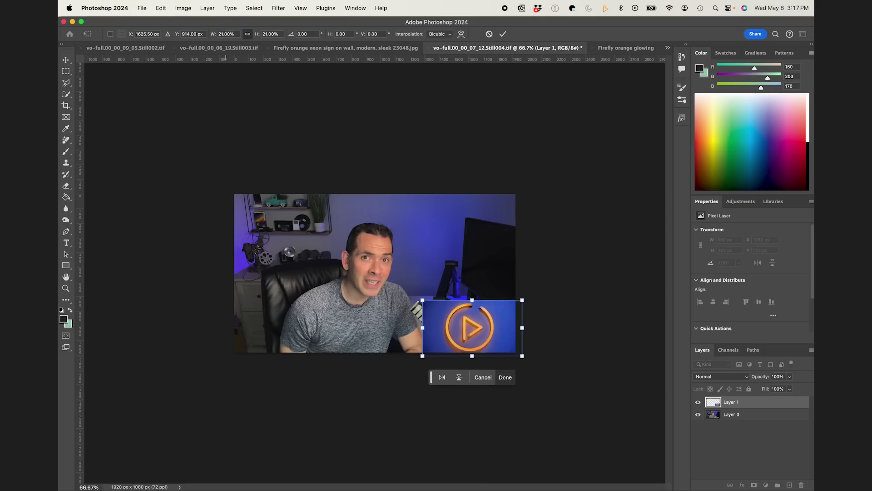
left_click_drag(471, 333, 224, 360)
key("super+plus")
key("super+plus")
key("super+plus")
key("super+plus")
left_click_drag(352, 223, 374, 234)
key("Return")
key("m")
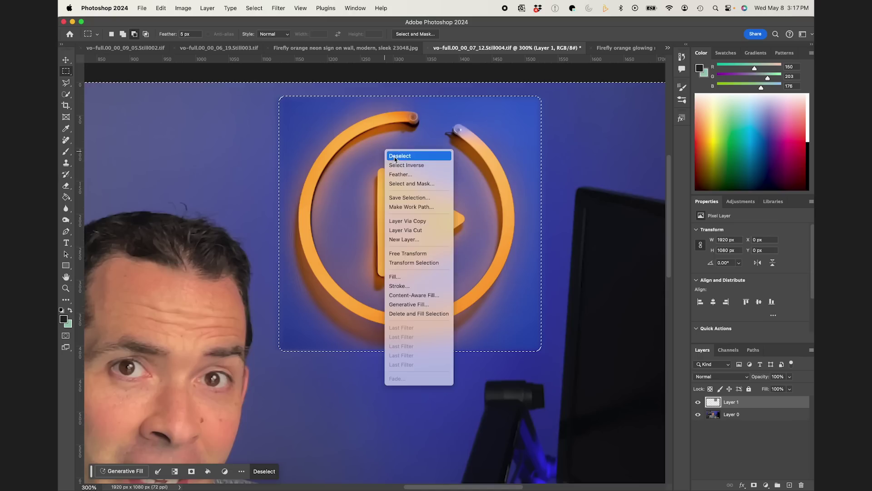
Auto-Blend the sign and footage layers as Stack Images with Seamless Tones
left_click(391, 153)
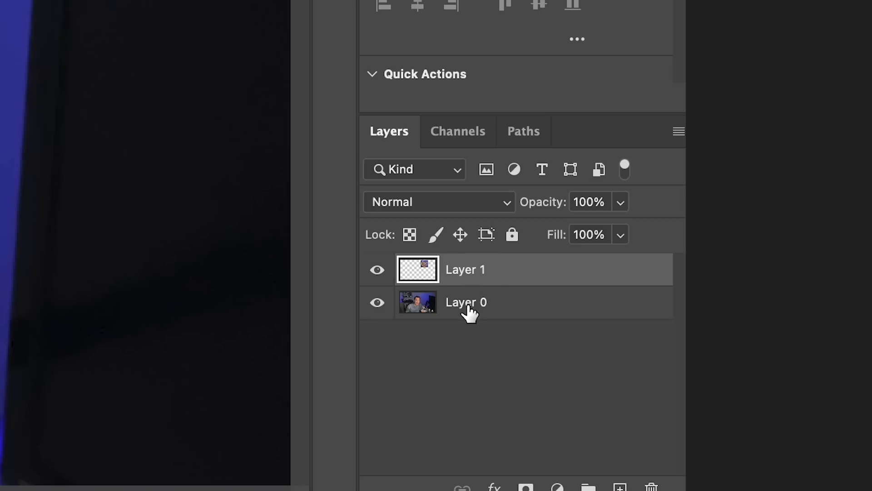
left_click(468, 303, "shift")
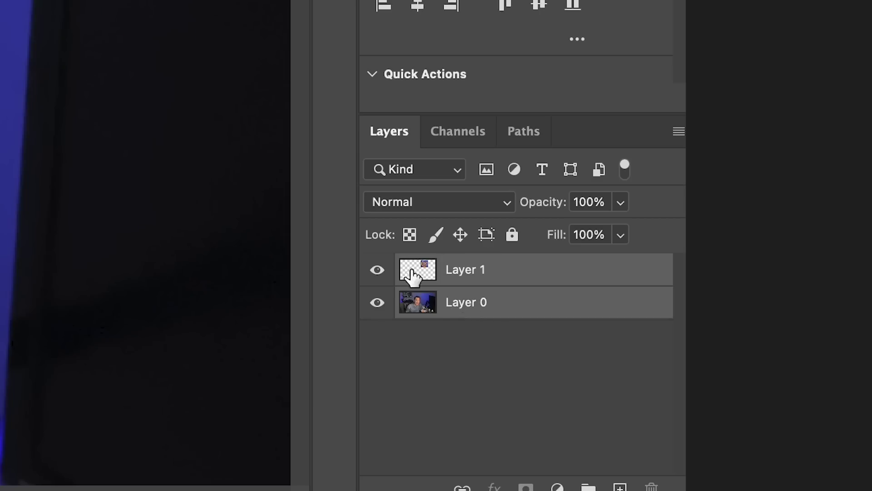
left_click(164, 6)
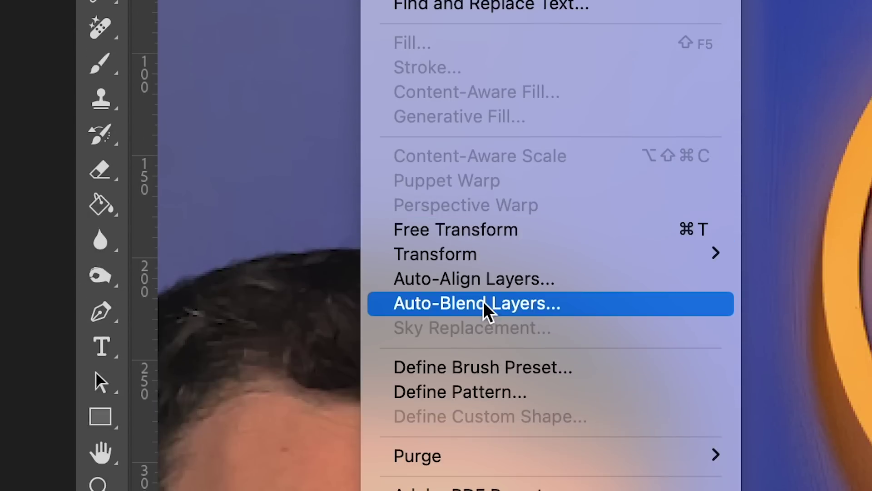
left_click(485, 309)
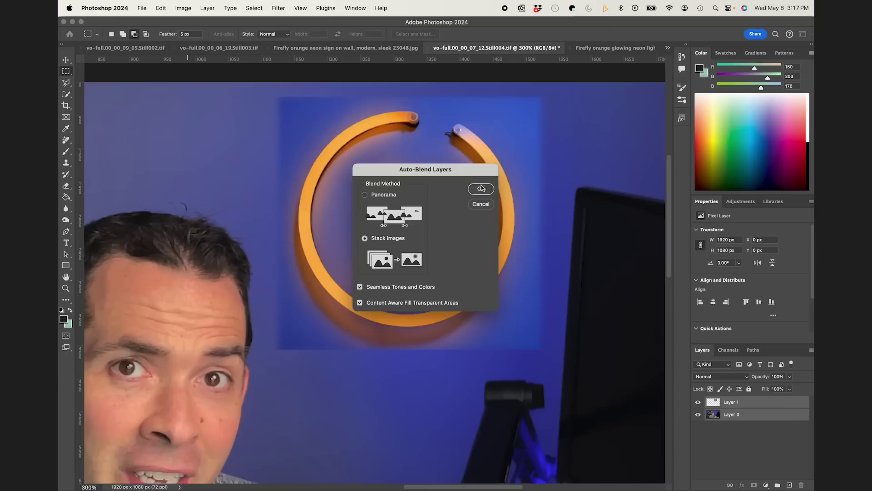
left_click(565, 84)
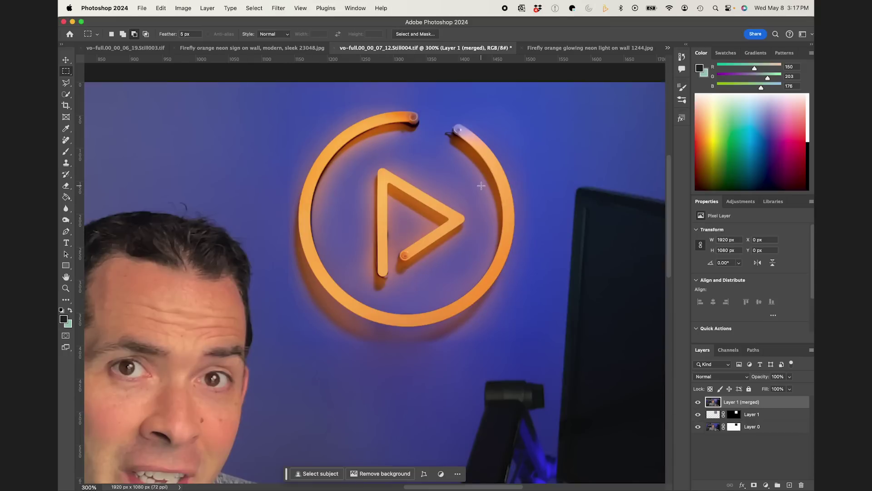
key("super+0")
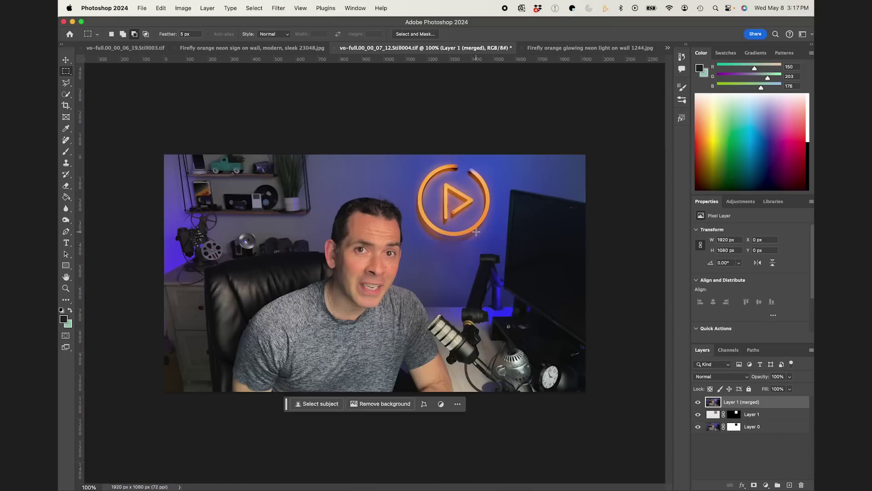